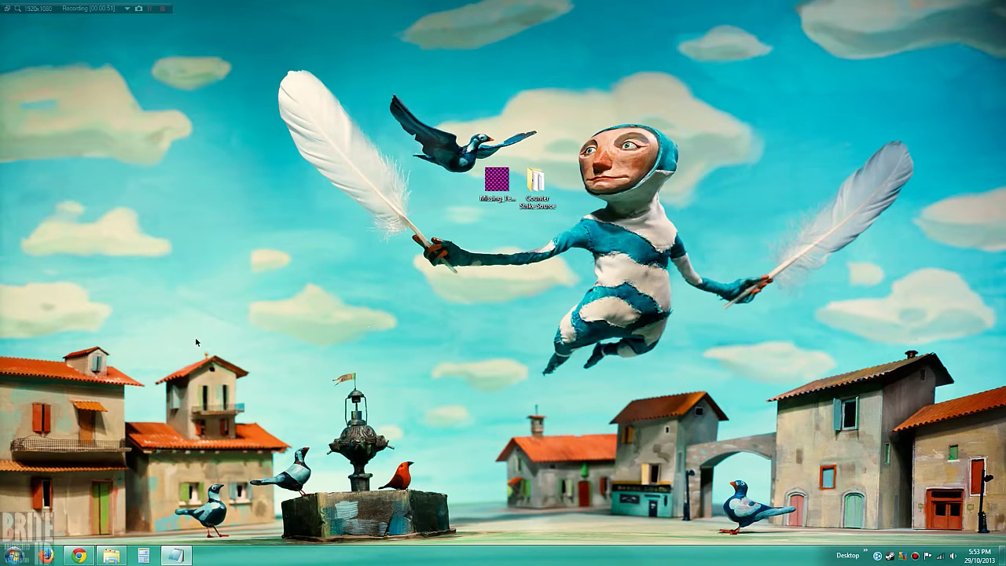
Open the desktop picture Missing_Textures_artwork.jpg in Windows Live Photo Gallery.
double_click(496, 181)
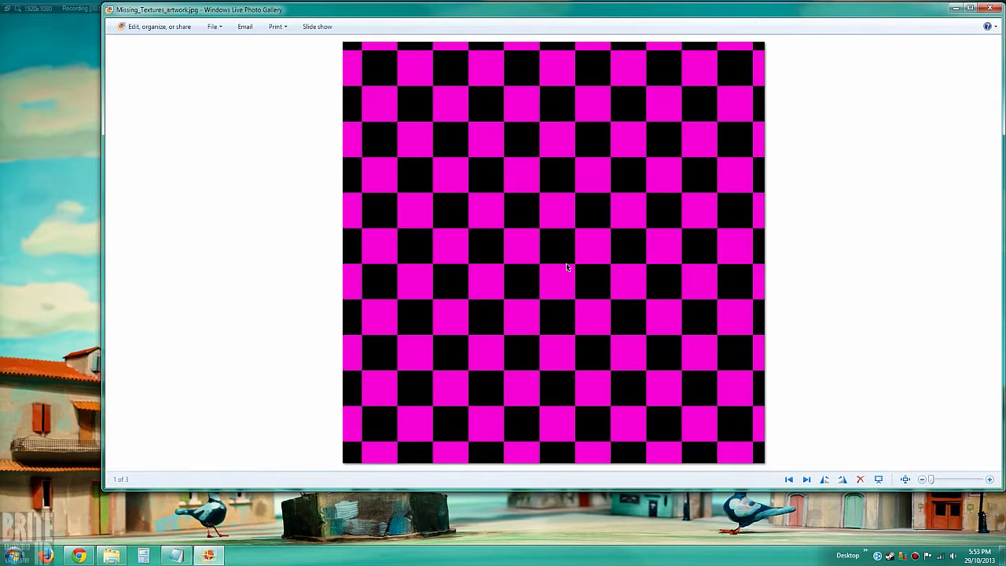
Close the Photo Gallery window showing the magenta-and-black checkerboard texture.
click(989, 8)
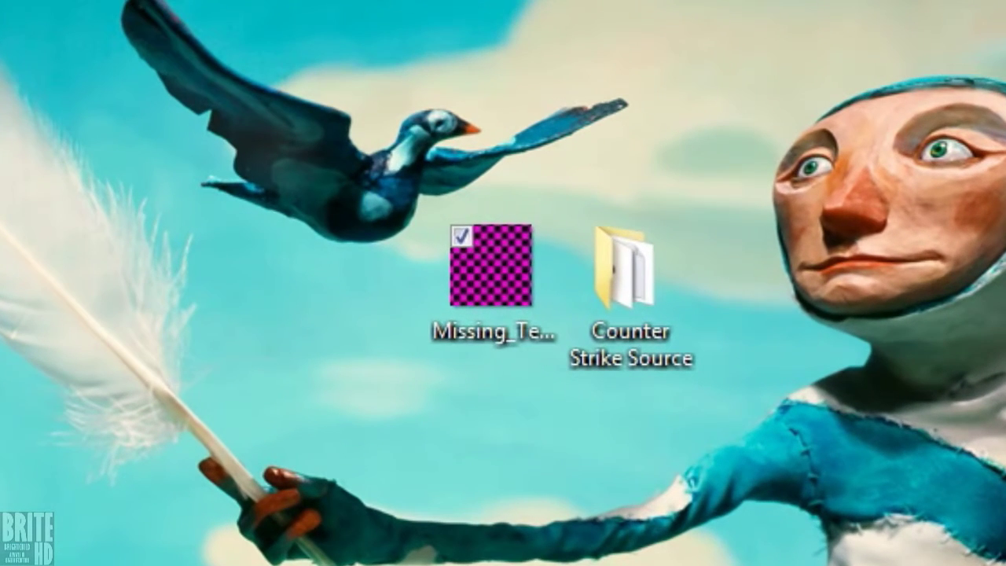
Open the Counter Strike Source desktop folder to view its rar parts, then close it.
double_click(657, 313)
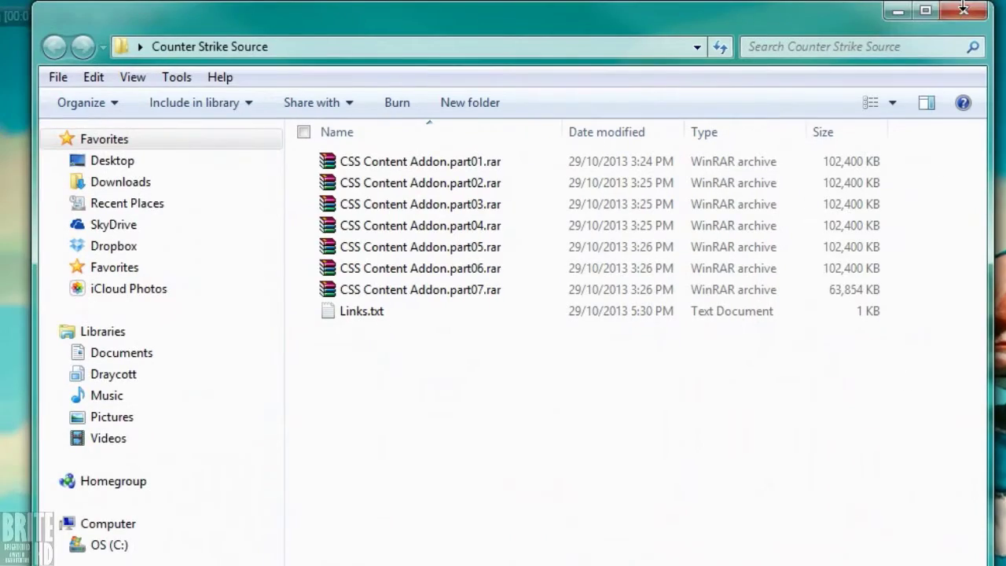
click(963, 9)
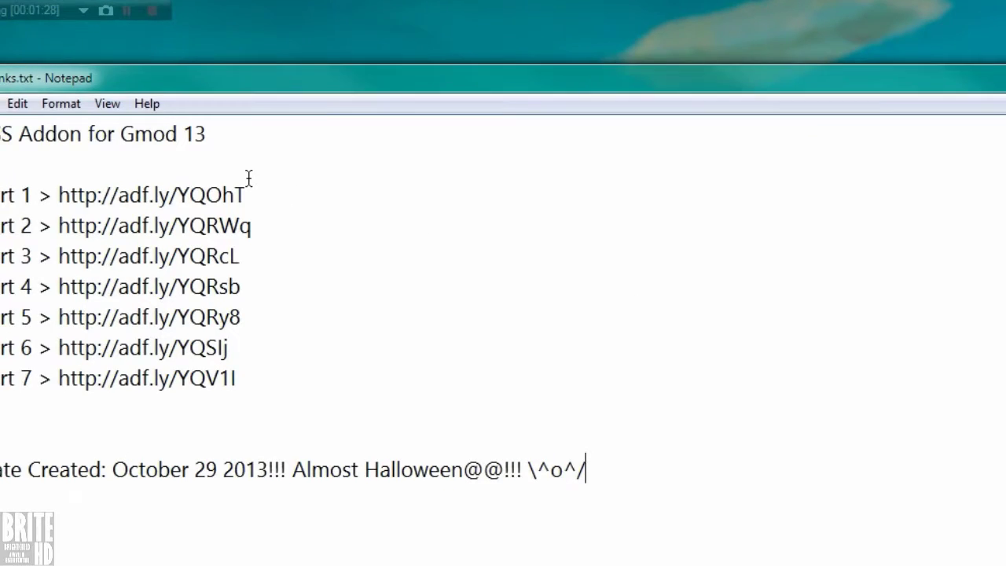
drag(369, 104, 160, 262)
click(885, 308)
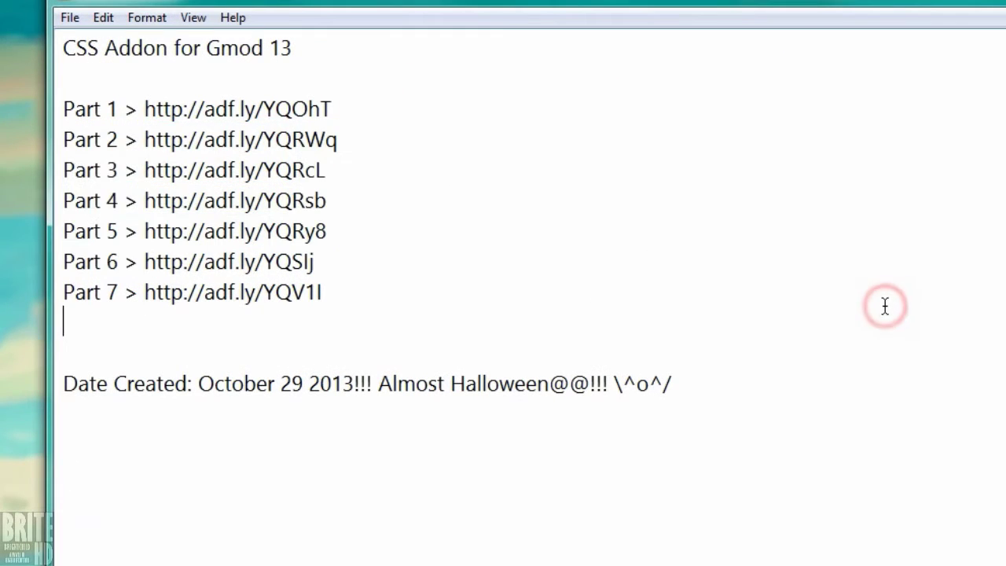
drag(795, 382, 92, 383)
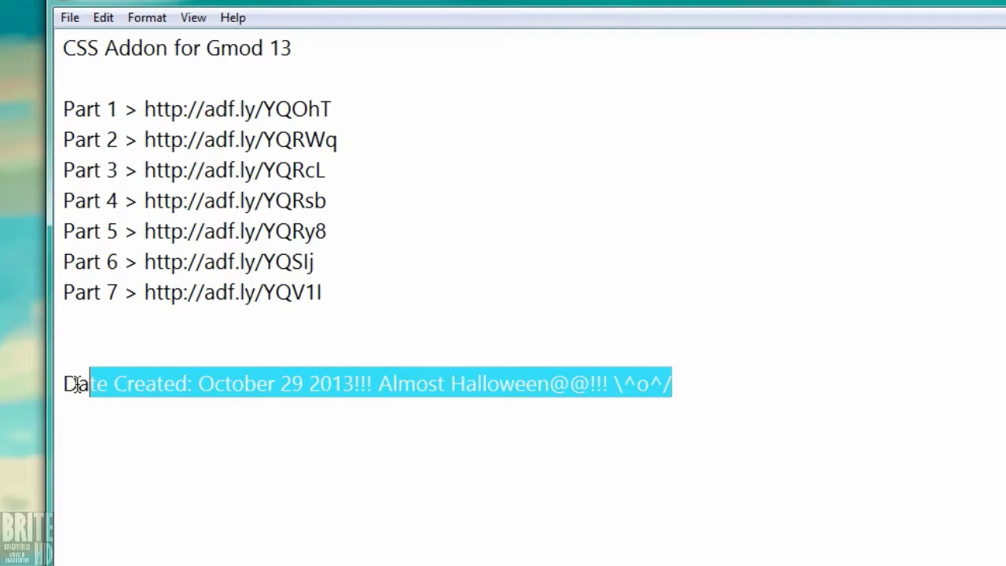
click(954, 523)
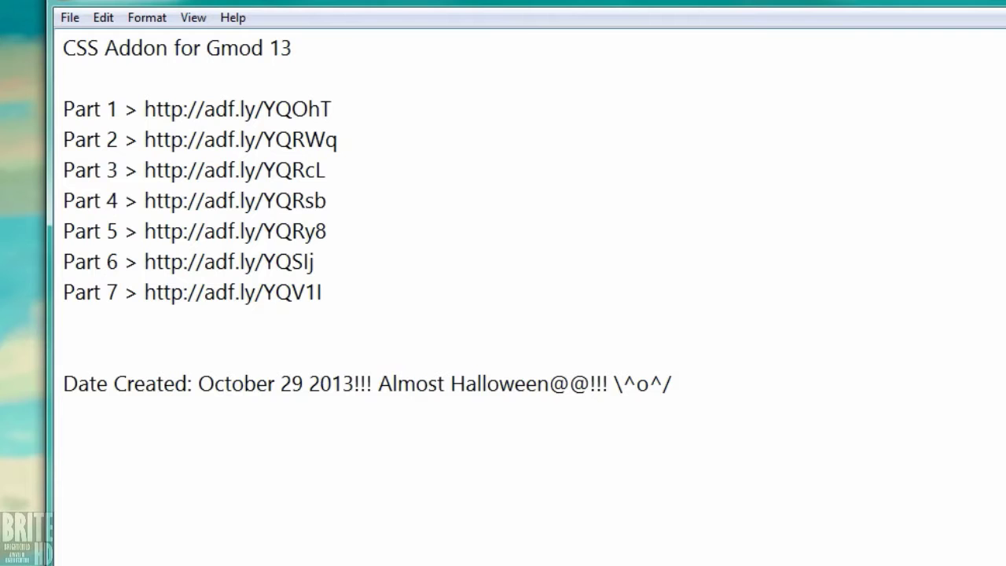
Minimize the Recorded folder window and move the Links.txt Notepad window down.
key(alt+Tab)
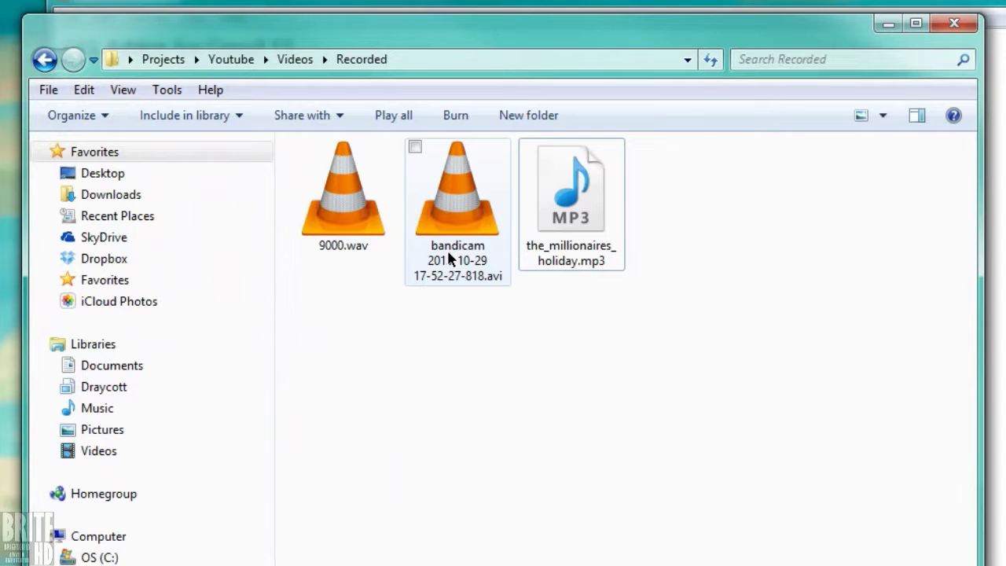
click(891, 25)
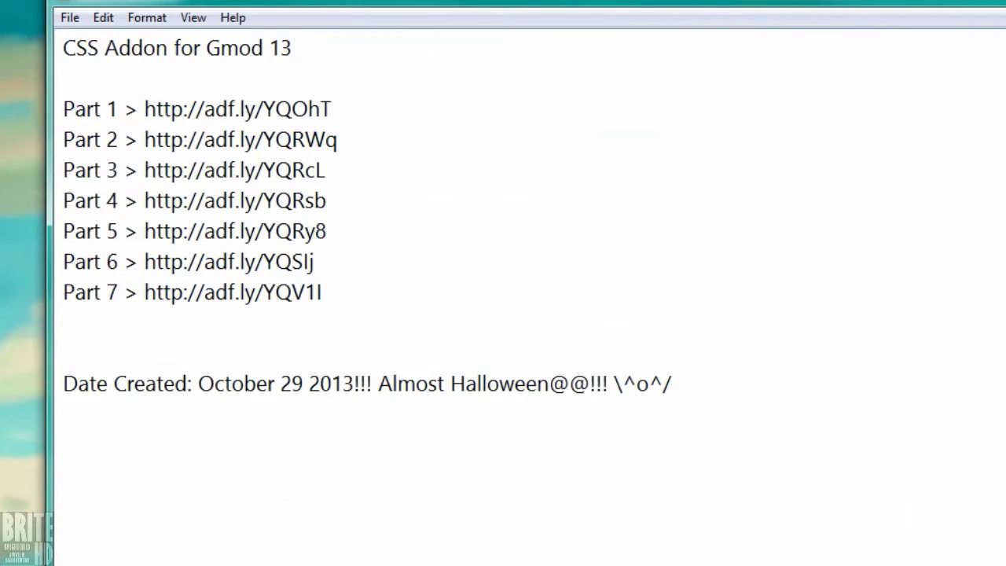
drag(833, 4, 833, 507)
Open the Counter Strike Source folder and select its seven rar parts, then deselect them.
click(986, 309)
double_click(986, 308)
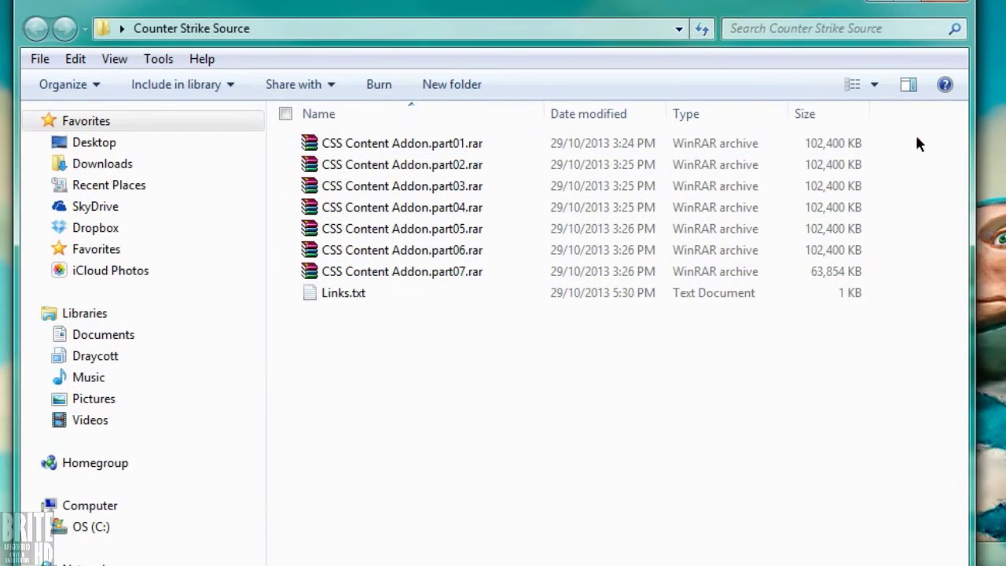
drag(917, 137, 753, 275)
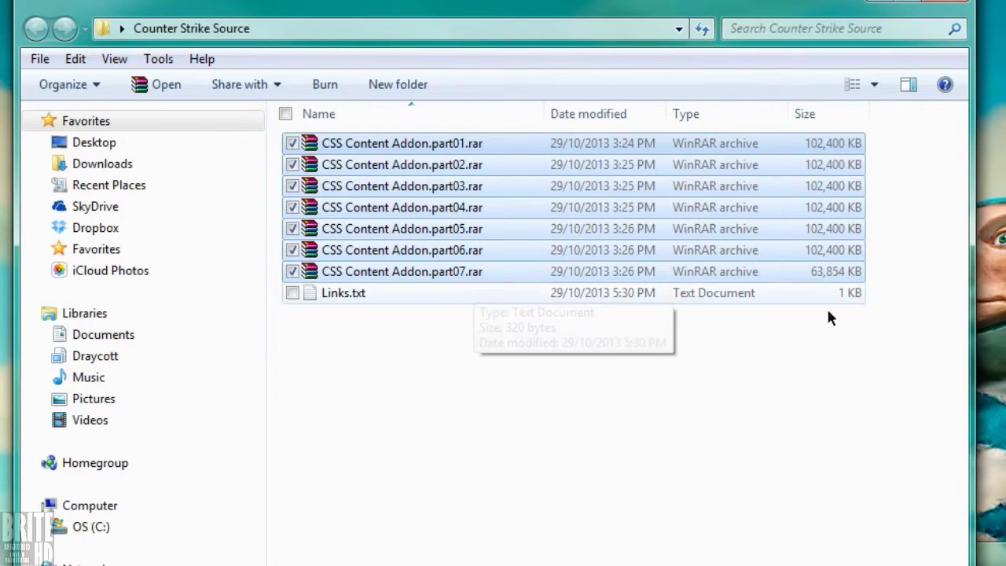
click(745, 459)
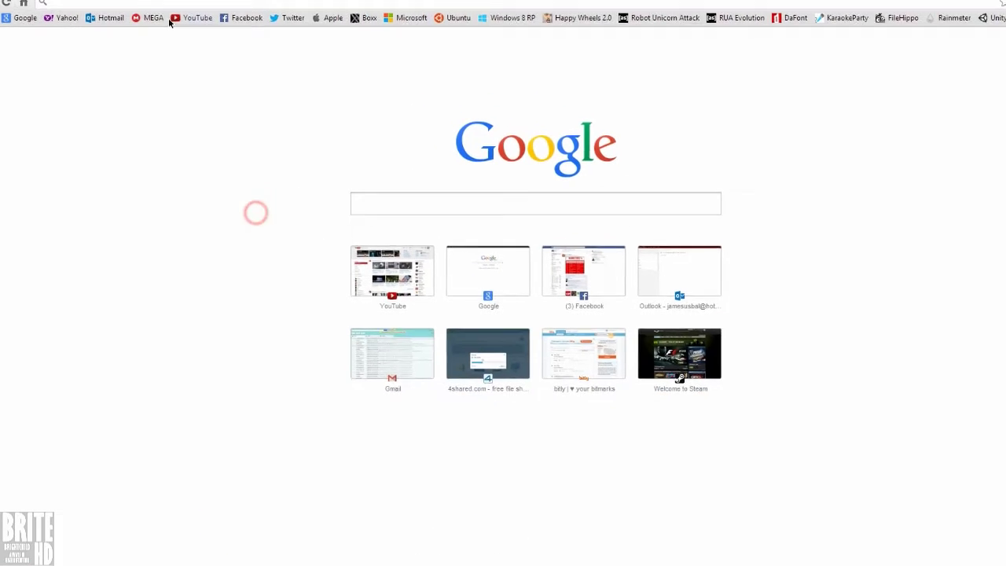
Load the copied part 1 link and choose Free Download for CSS Content Addon.part01.rar.
right_click(163, 1)
click(189, 49)
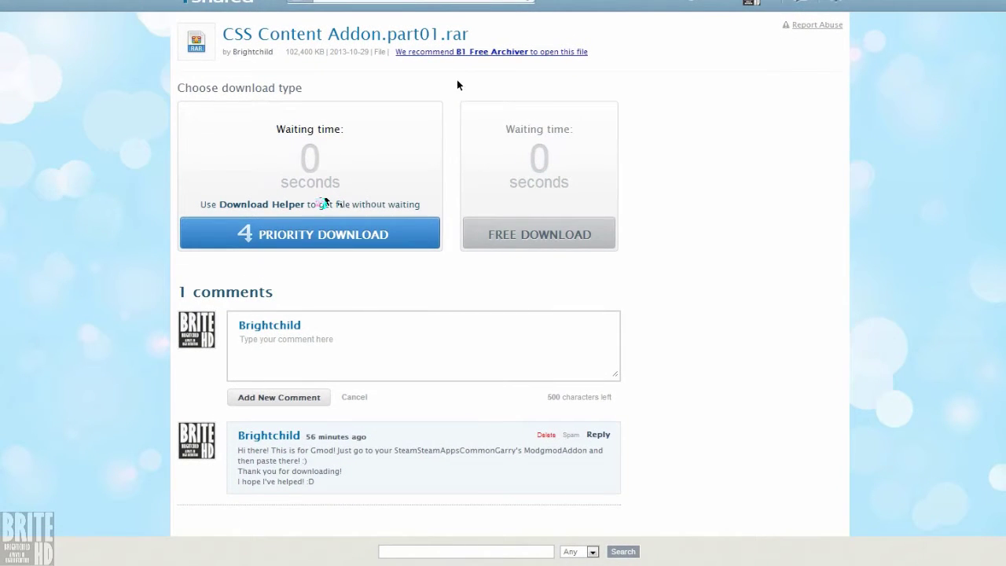
click(580, 234)
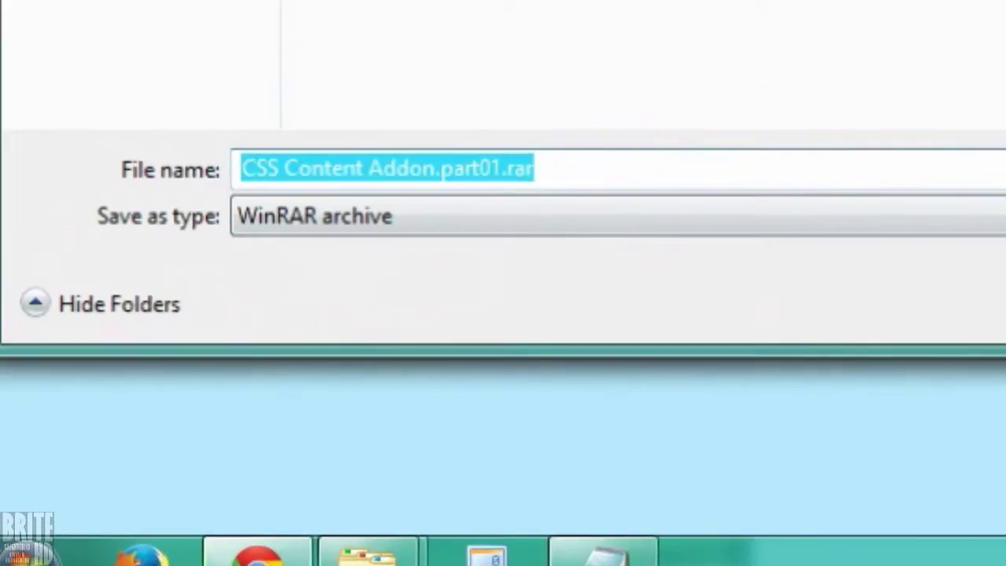
Save part01.rar to start its download, then cancel the download.
click(827, 369)
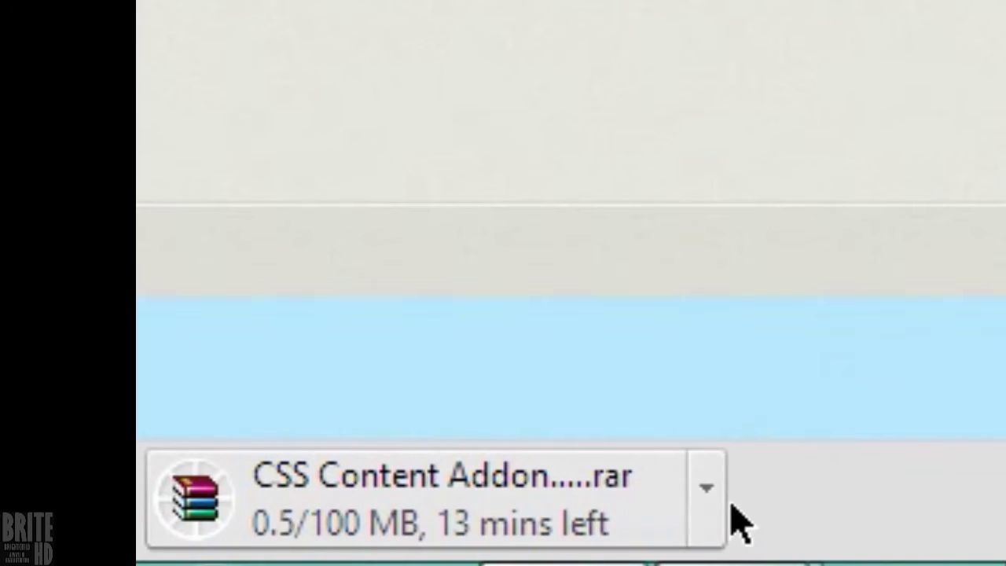
click(706, 487)
click(882, 412)
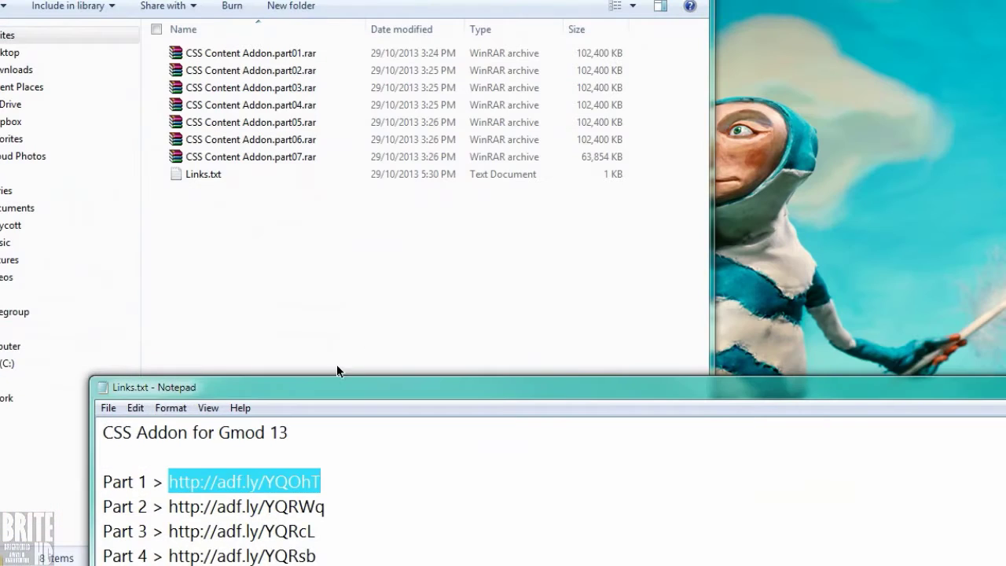
Extract CSS Content Addon.part01.rar with WinRAR into a CSS Content Addon folder.
click(373, 295)
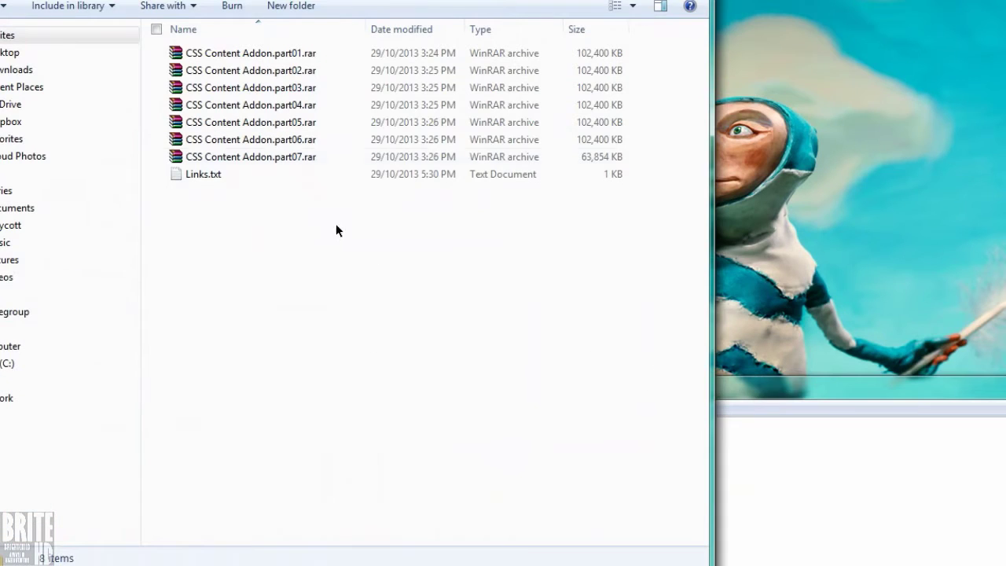
right_click(262, 52)
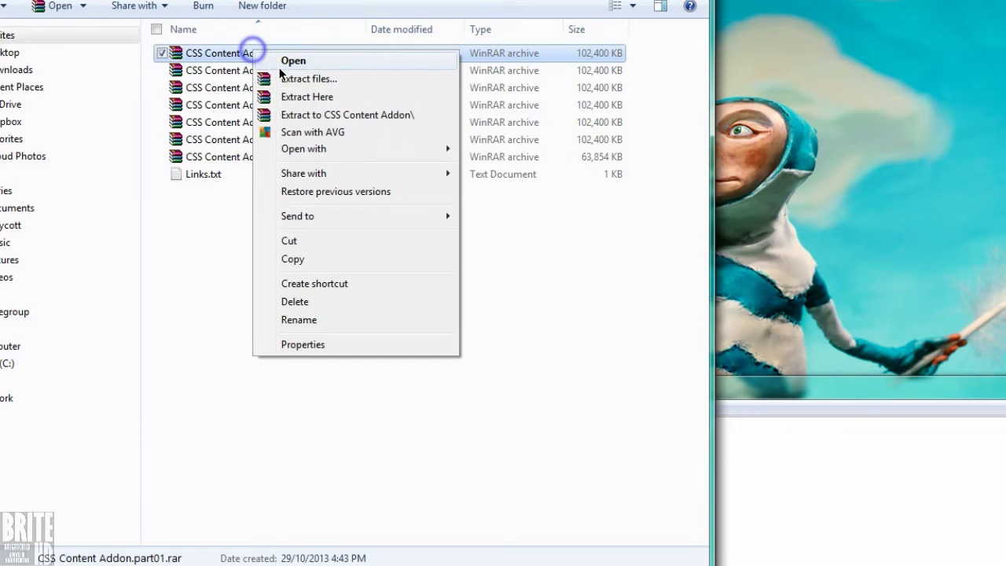
click(588, 302)
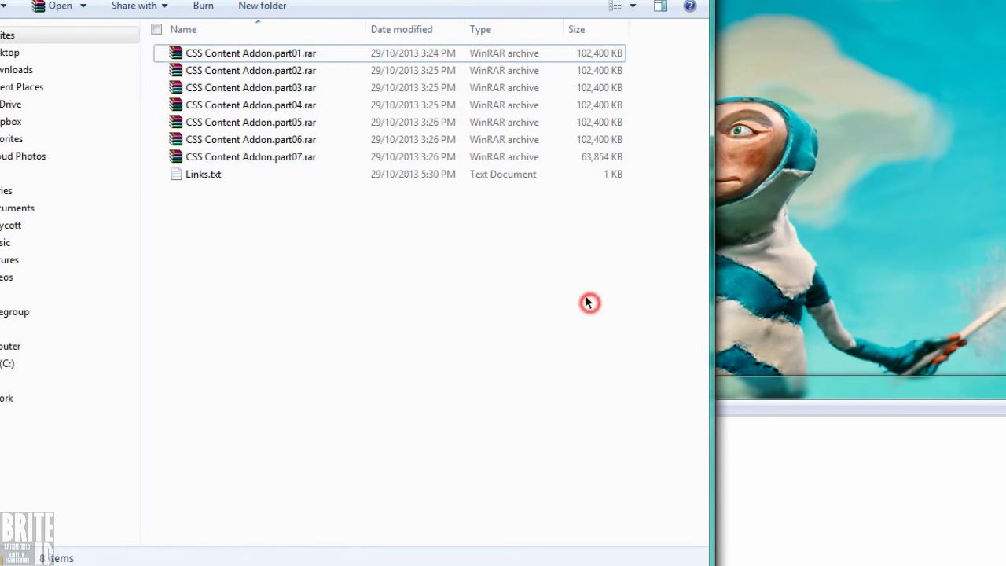
right_click(261, 53)
click(298, 117)
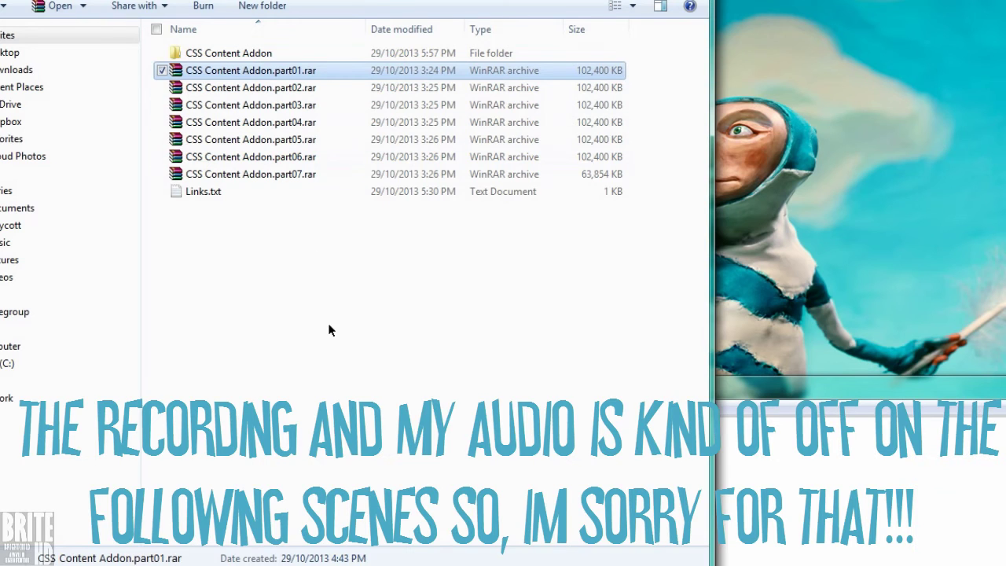
click(330, 332)
double_click(247, 56)
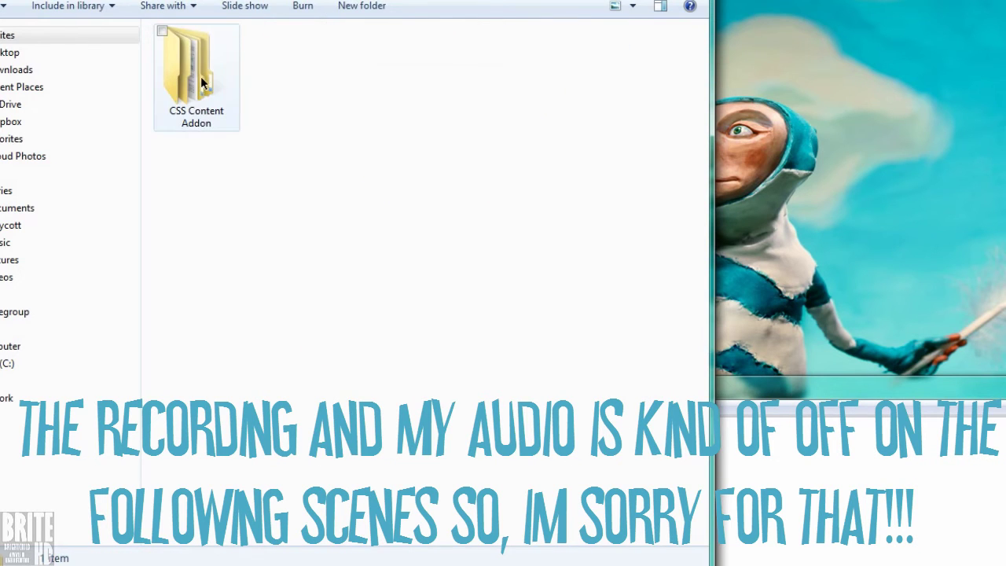
right_click(200, 73)
click(273, 498)
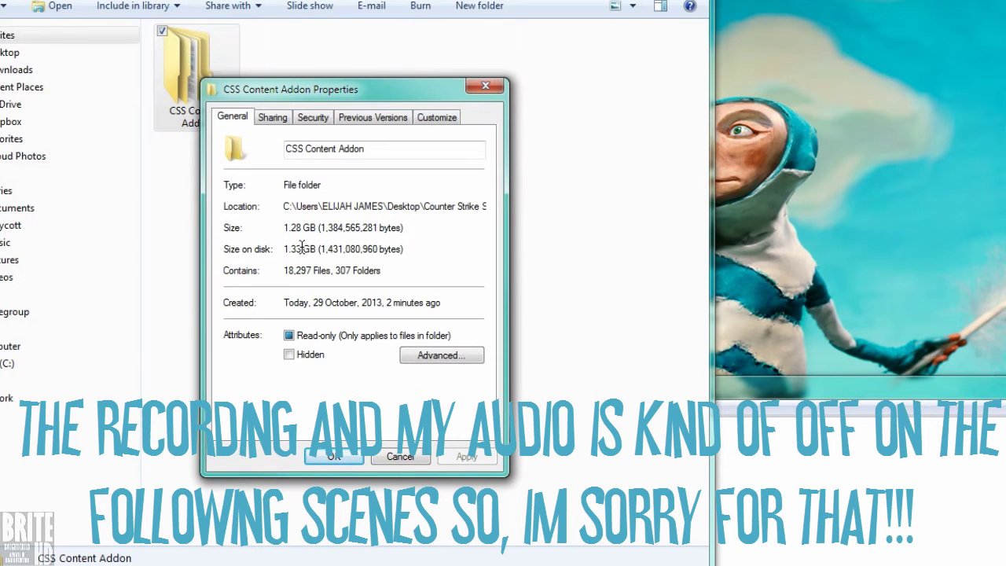
click(334, 457)
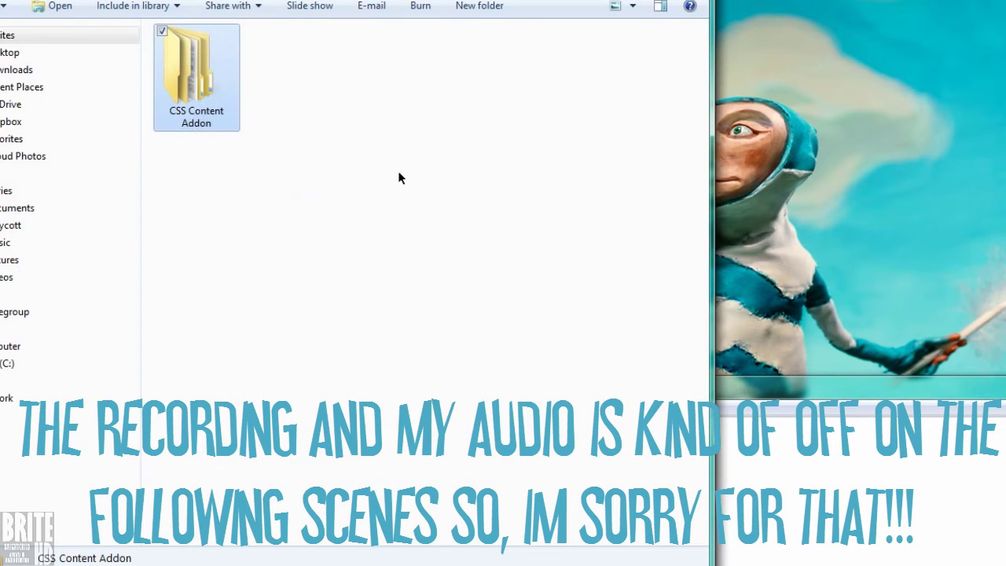
click(346, 234)
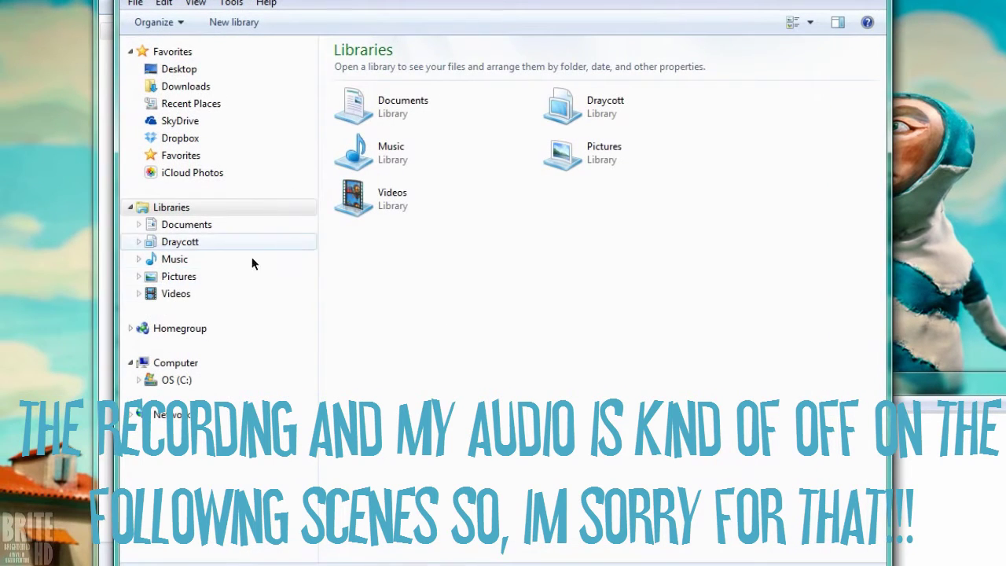
Browse from Computer into C:\Program Files (x86).
click(175, 363)
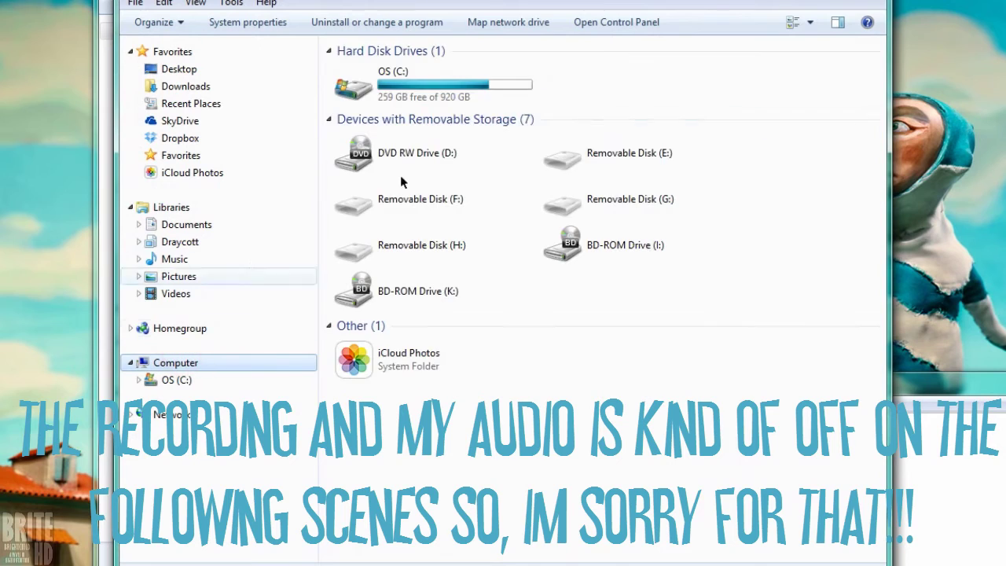
double_click(459, 73)
double_click(413, 386)
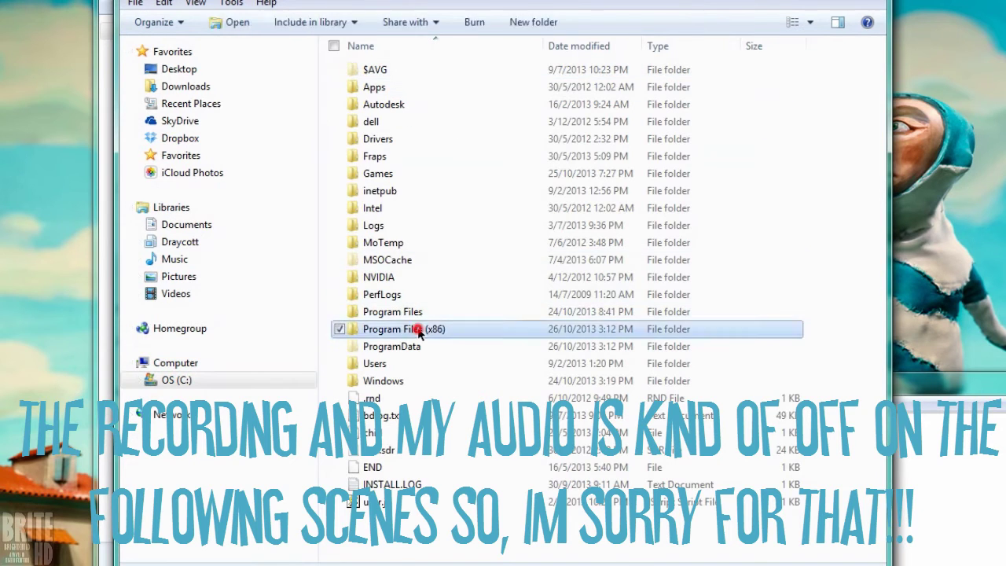
scroll(395, 393, down, 9)
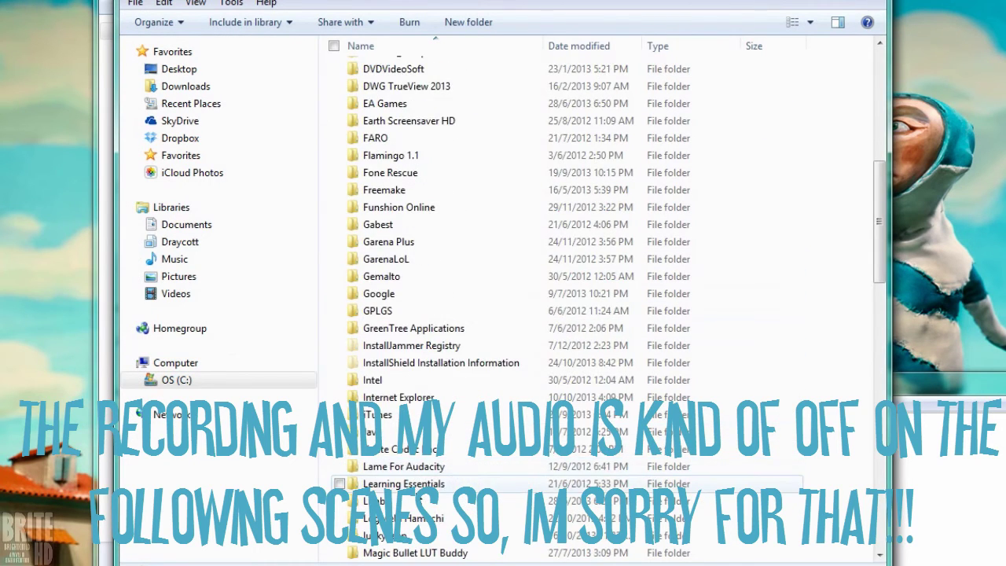
scroll(415, 491, down, 6)
scroll(415, 491, down, 6)
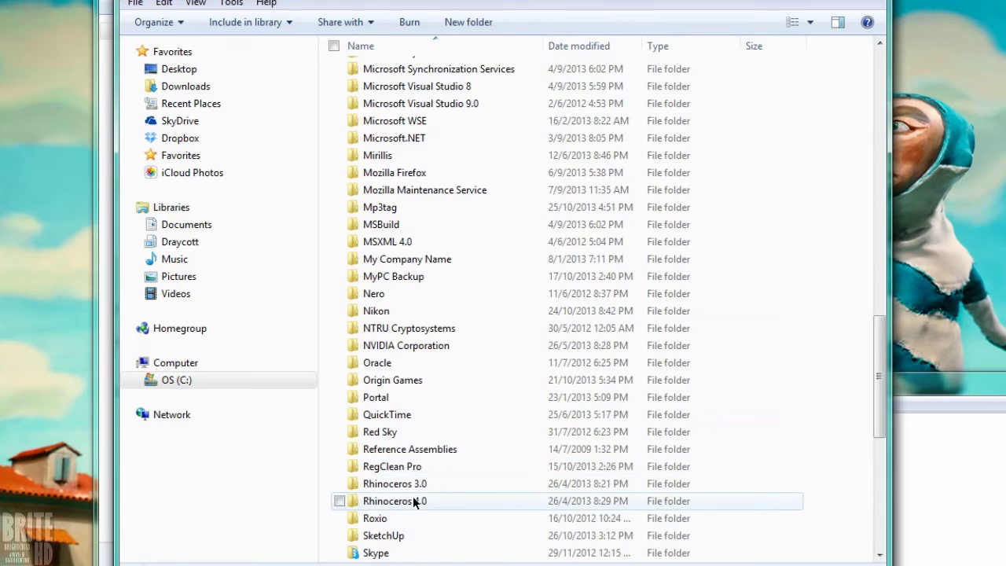
scroll(415, 499, down, 4)
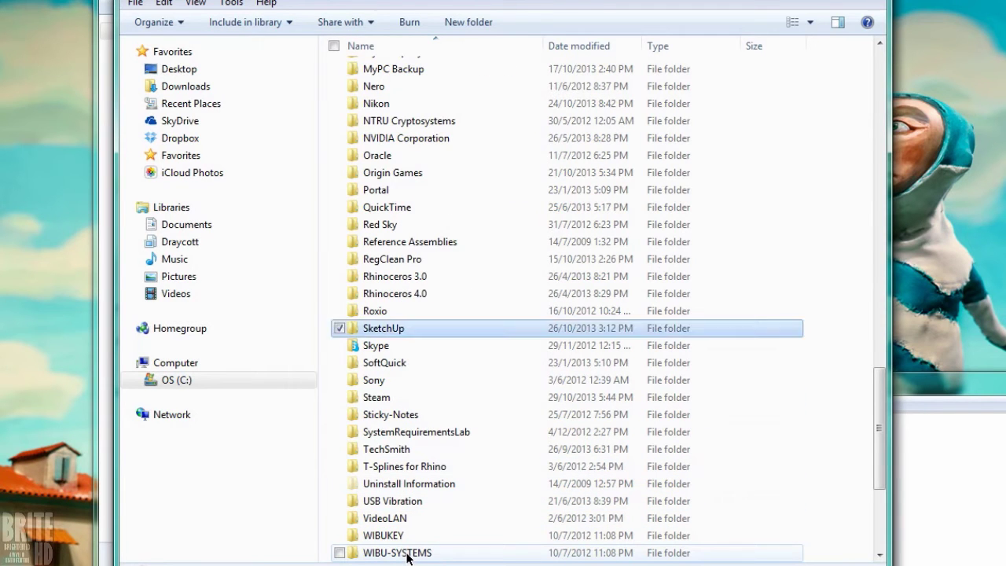
Go through Steam > steamapps > common > GarrysMod > garrysmod > addons and snap the window right.
click(402, 398)
double_click(398, 399)
double_click(385, 344)
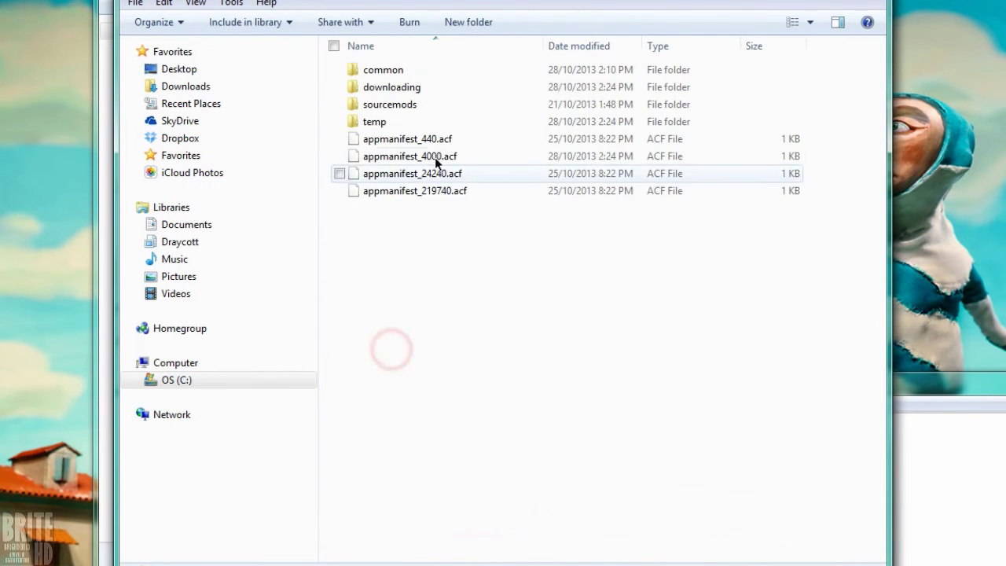
double_click(414, 71)
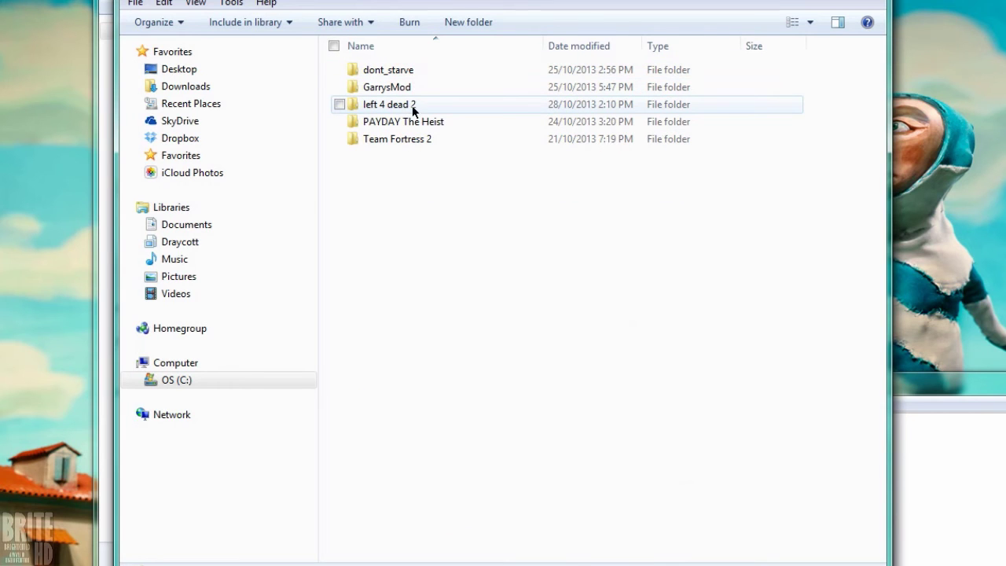
double_click(417, 86)
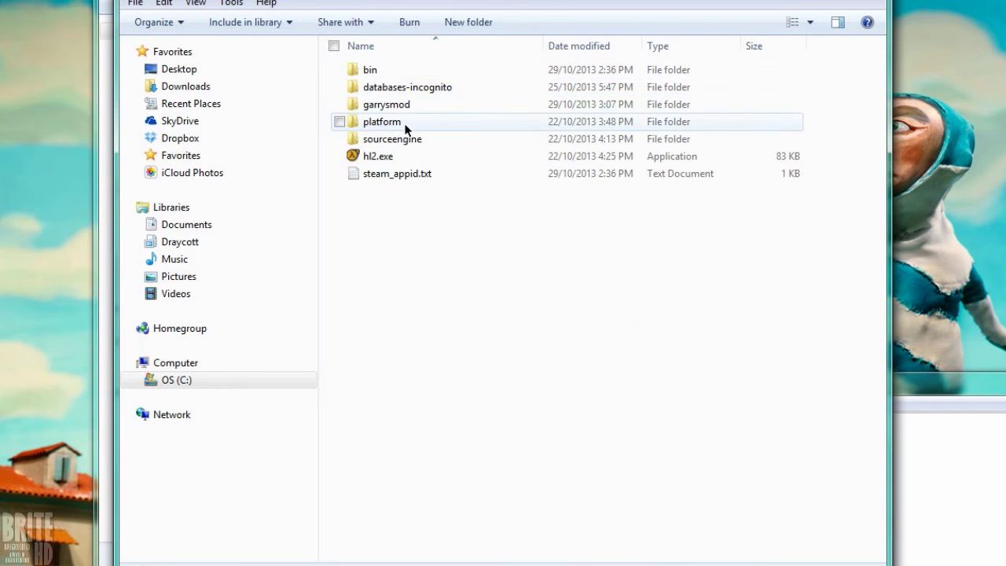
click(411, 106)
double_click(411, 106)
double_click(410, 72)
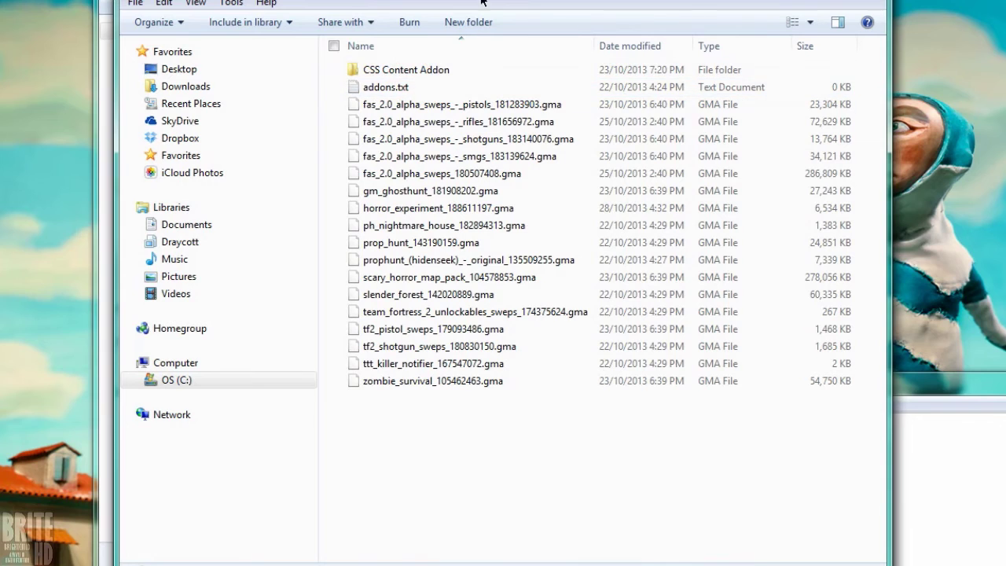
key(super+Right)
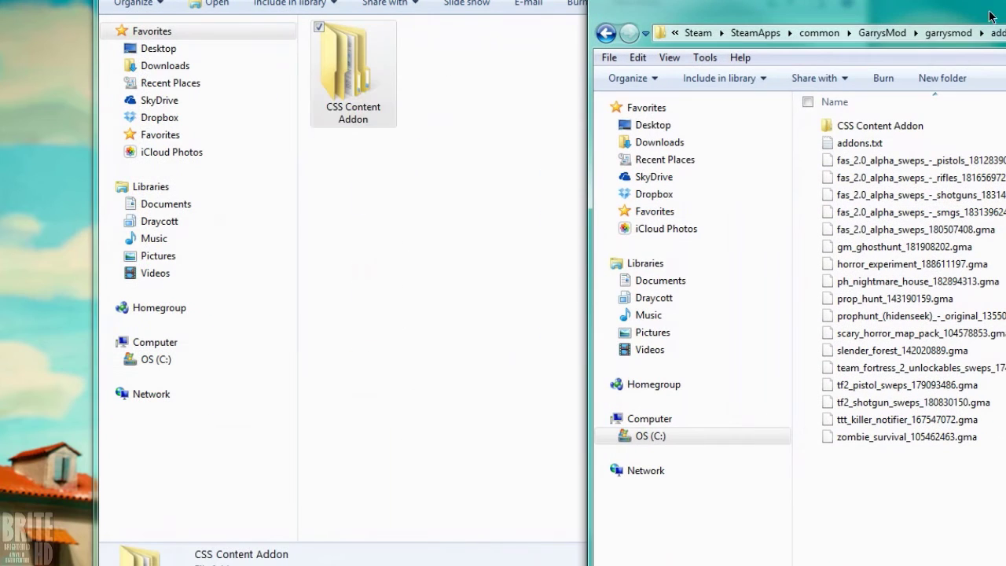
Drag the CSS Content Addon folder into addons and open the copy.
click(371, 88)
drag(417, 100, 416, 142)
double_click(908, 122)
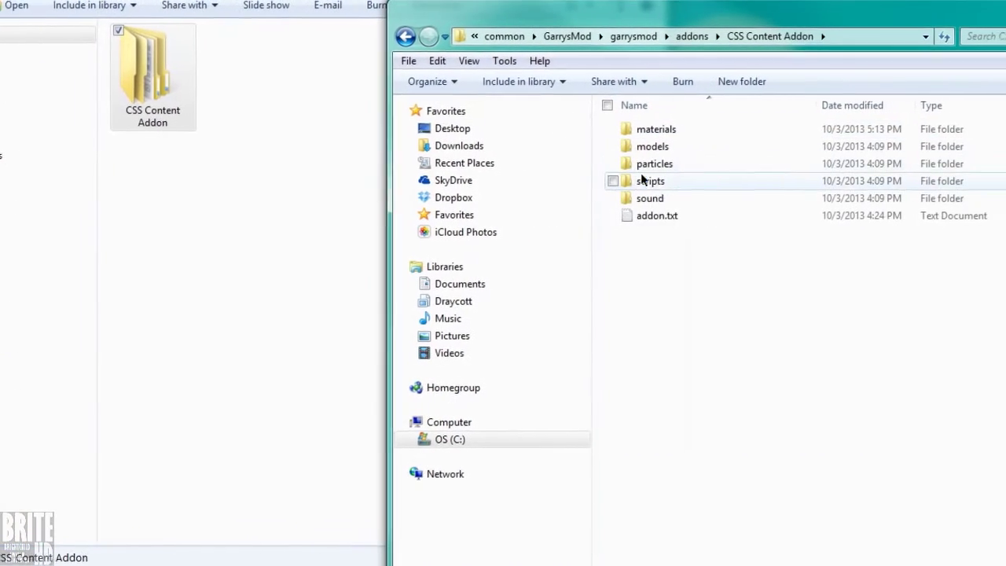
Browse into the extracted CSS Content Addon's inner folders, then back up to Counter Strike Source.
click(185, 66)
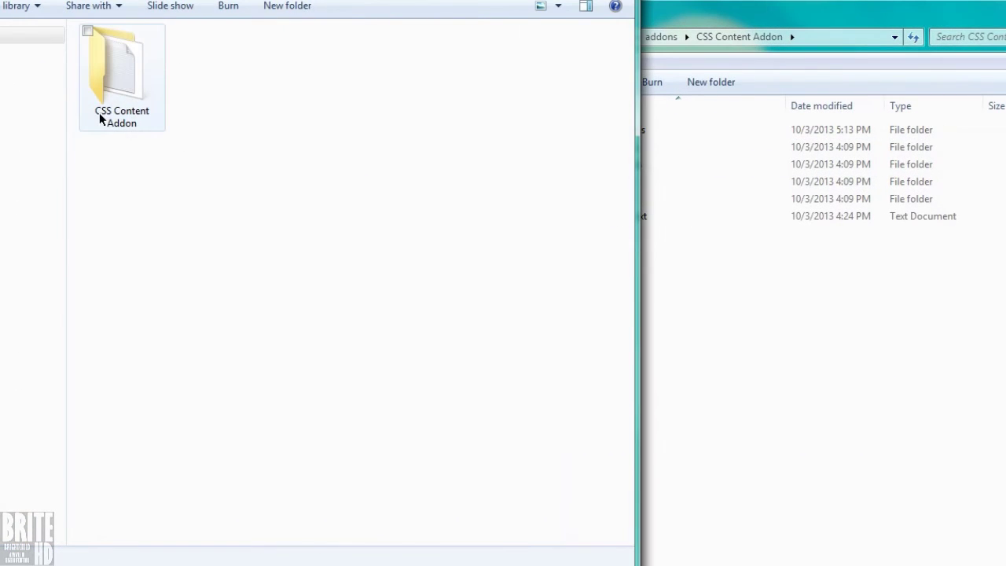
click(135, 94)
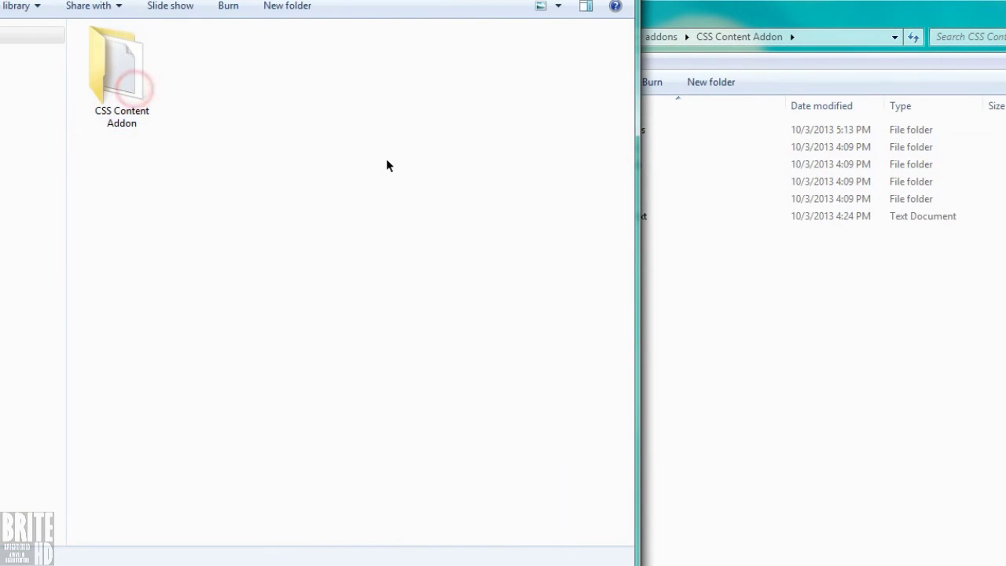
double_click(130, 90)
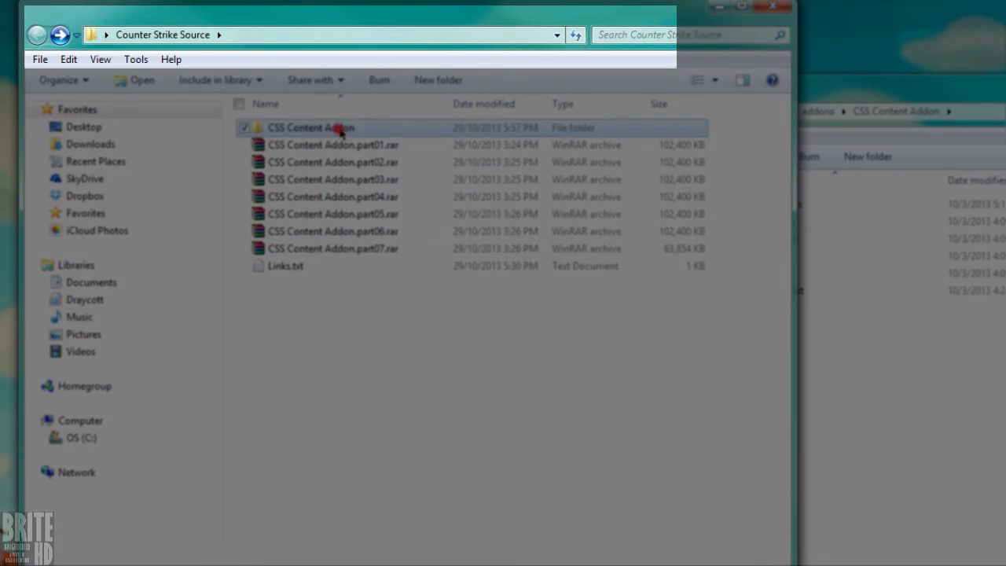
double_click(340, 129)
double_click(298, 171)
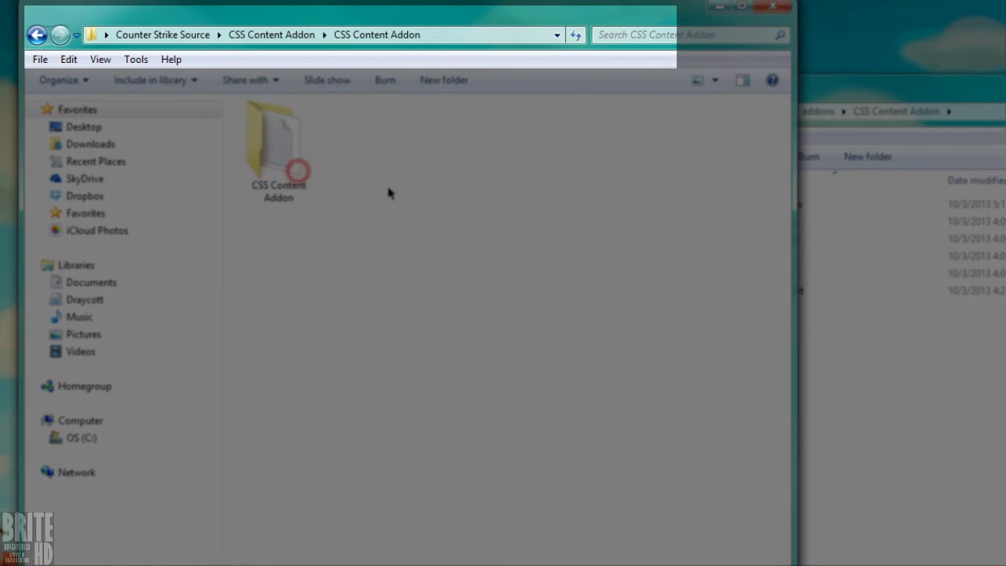
double_click(313, 186)
key(BackSpace)
key(BackSpace)
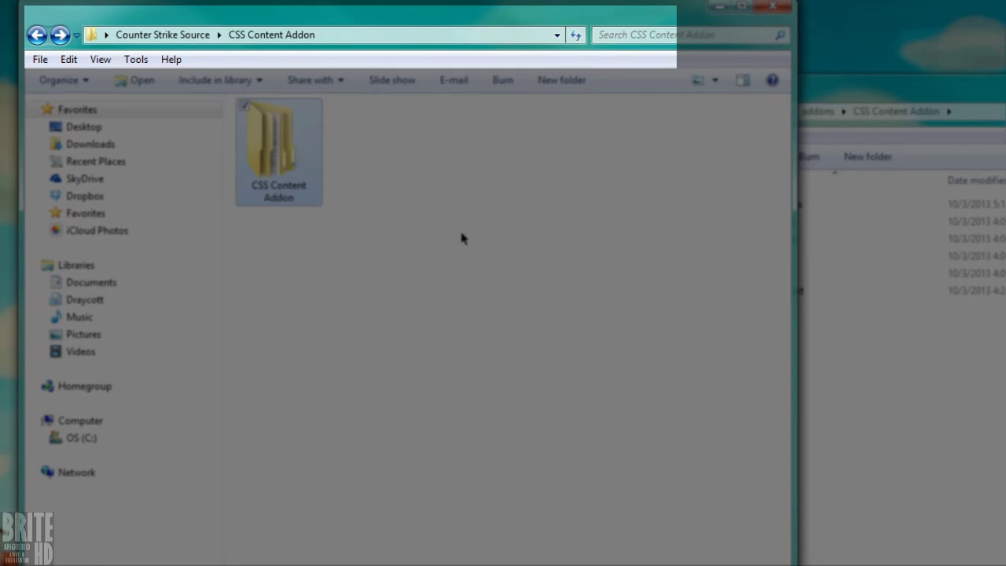
key(BackSpace)
Reopen the extracted addon's innermost folder and compare it with the copy in addons.
double_click(354, 131)
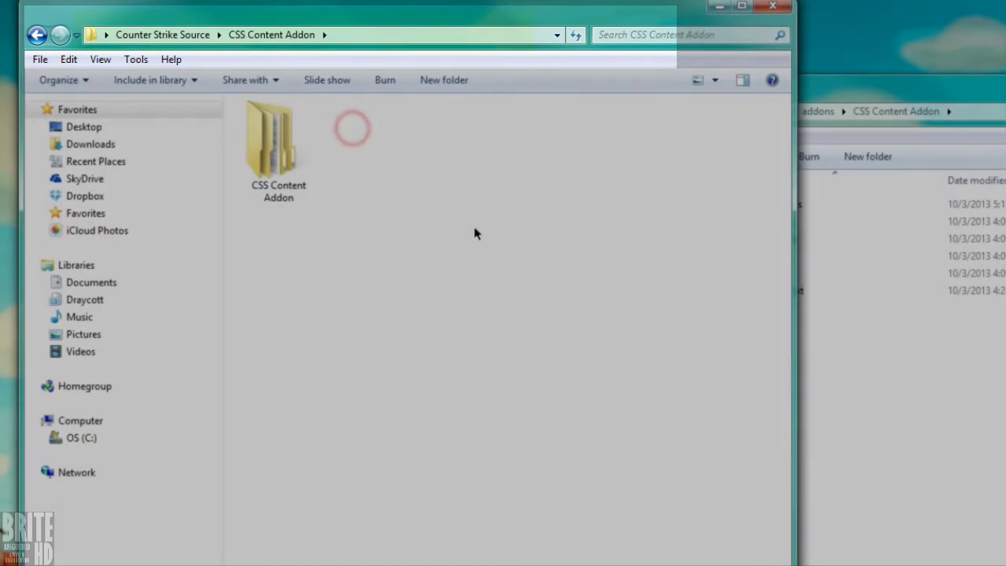
double_click(309, 171)
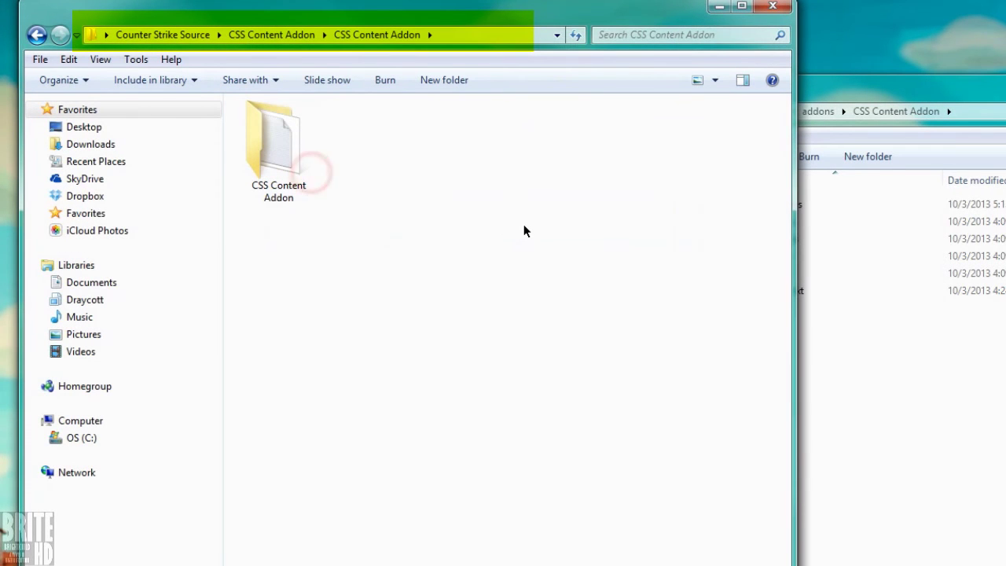
double_click(304, 194)
key(alt+Tab)
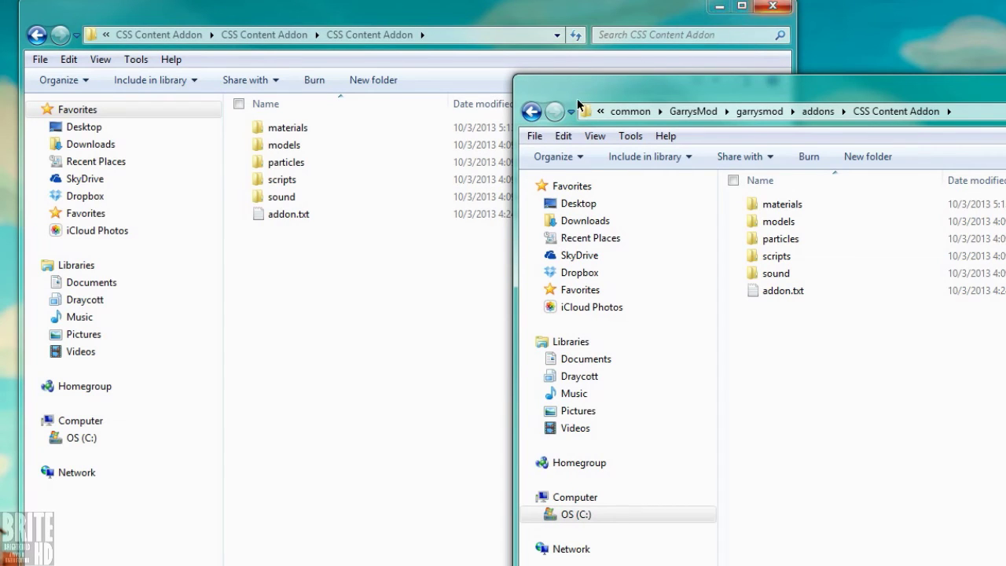
click(417, 408)
click(892, 81)
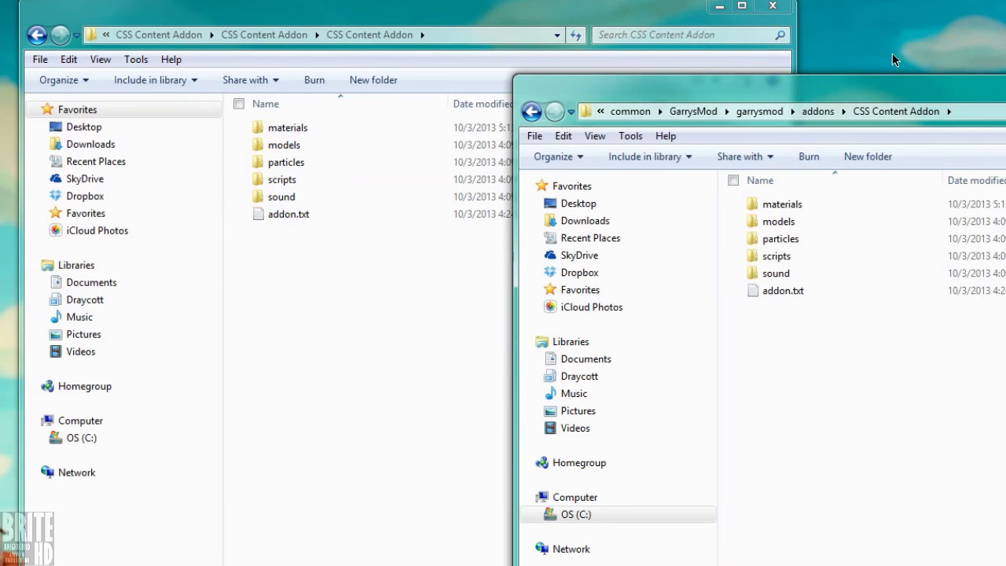
Close both Explorer windows and move the Links.txt Notepad window up into view.
click(774, 6)
key(alt+F4)
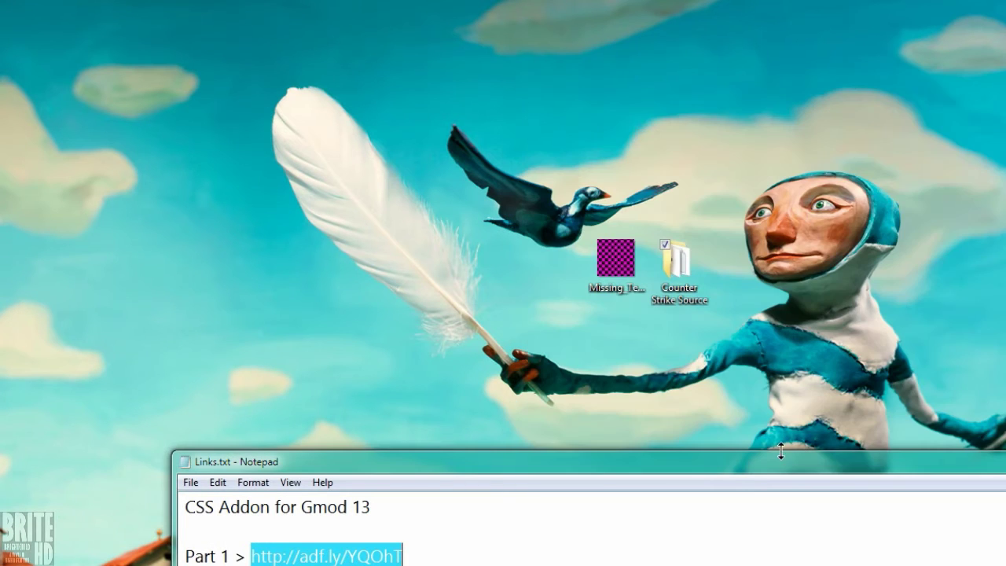
drag(774, 463, 563, 92)
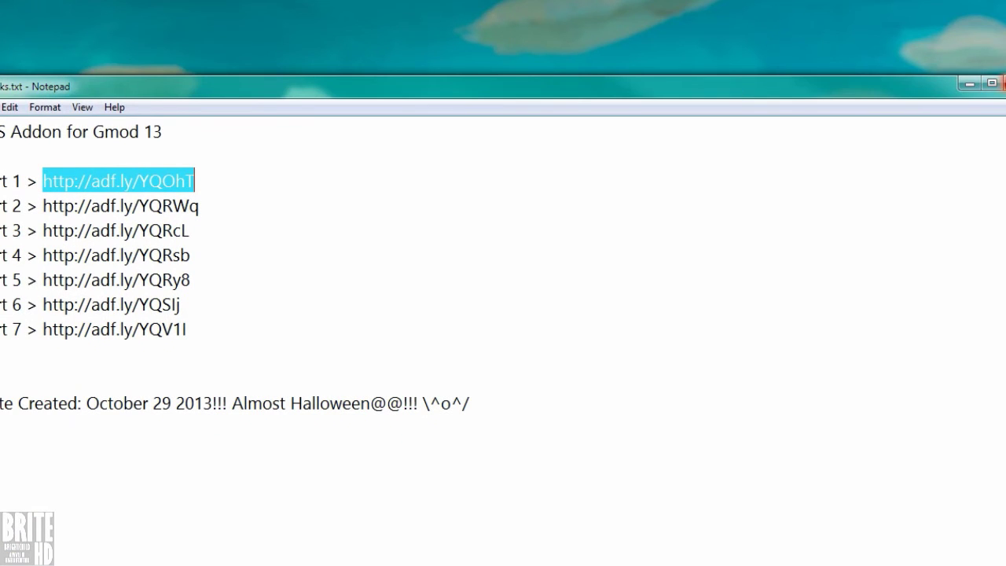
Try closing Links.txt but cancel the save-changes prompt to keep it open.
key(alt+F4)
click(725, 428)
key(alt+F4)
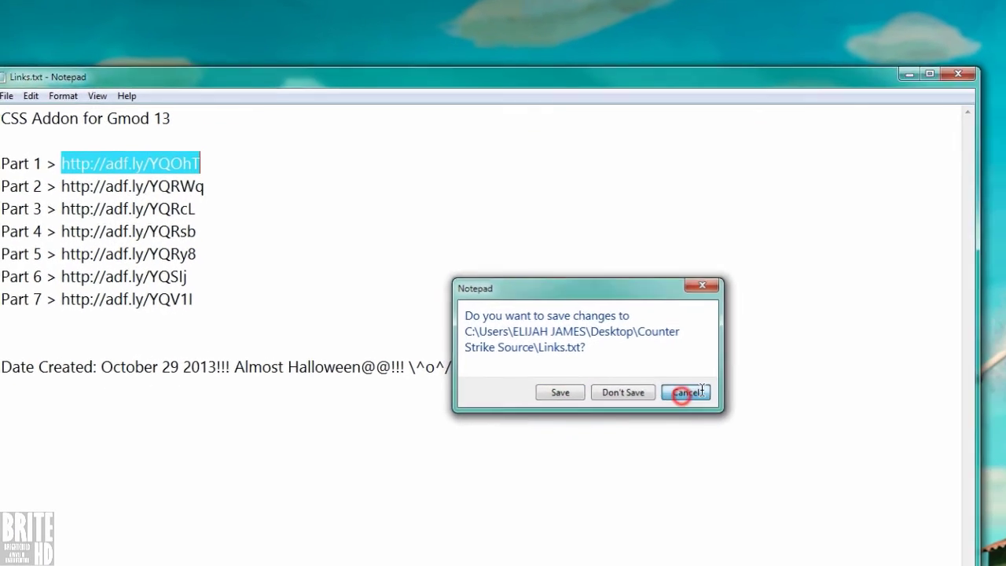